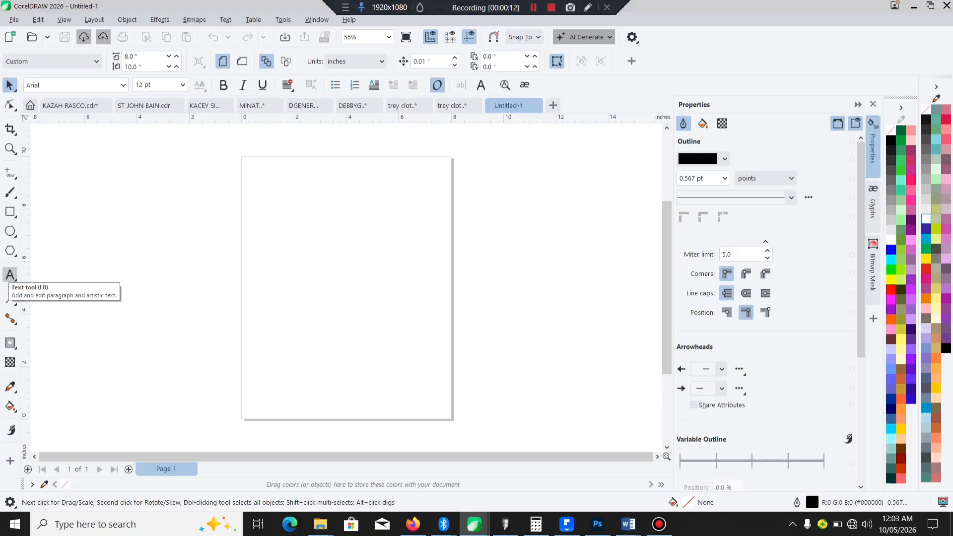
# Step: Add two lines of artistic text, "this boy is good" and "this girl is good", and enlarge them to about 69 pt
pyautogui.click(10, 275)
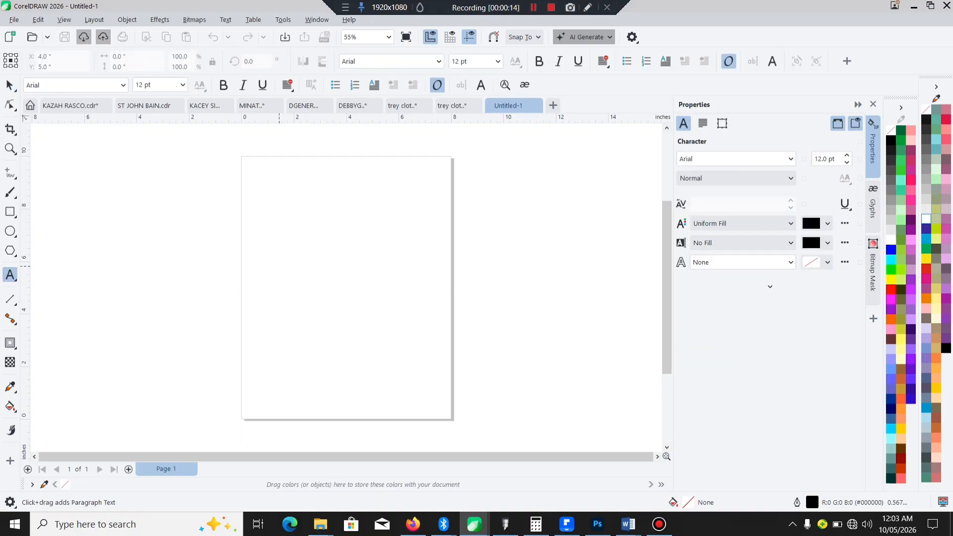
pyautogui.click(279, 265)
pyautogui.write('t')
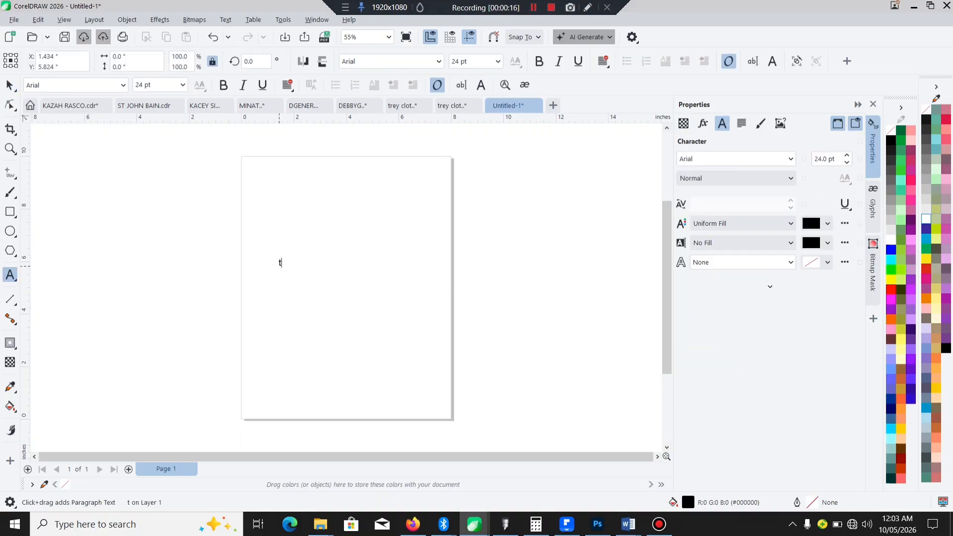
pyautogui.write('his b')
pyautogui.write('i')
pyautogui.press('BackSpace')
pyautogui.write('oy')
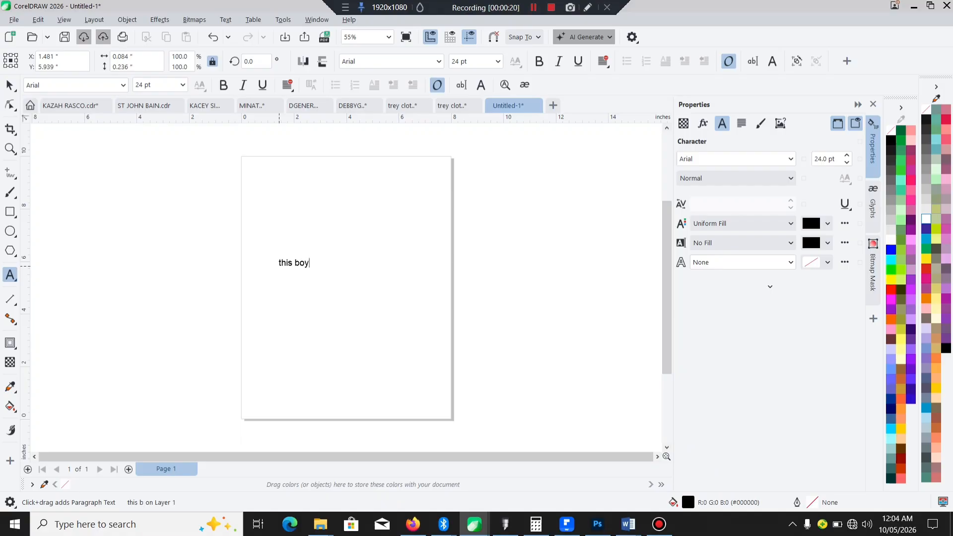
pyautogui.write(' is good')
pyautogui.press('Return')
pyautogui.write('this girl is good')
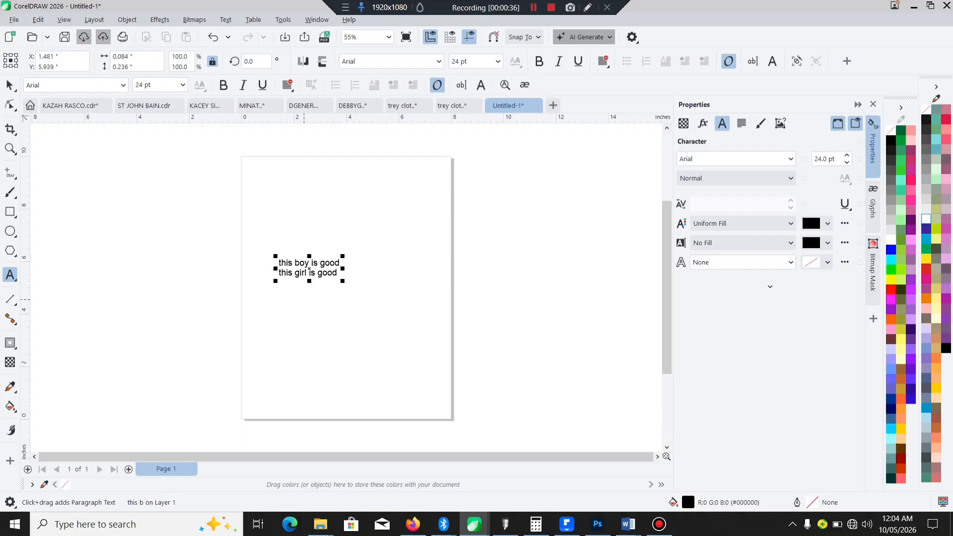
pyautogui.moveTo(343, 281); pyautogui.dragTo(455, 314)
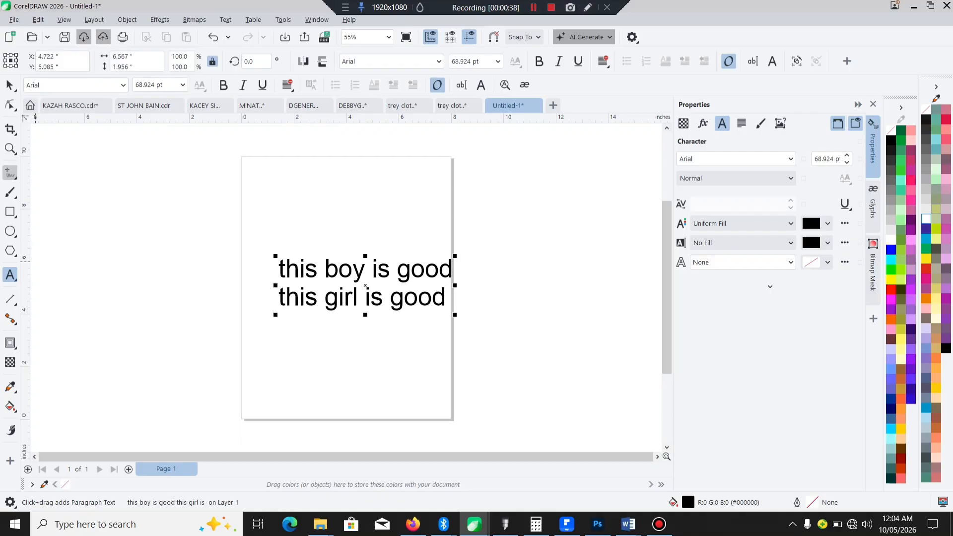
pyautogui.click(9, 85)
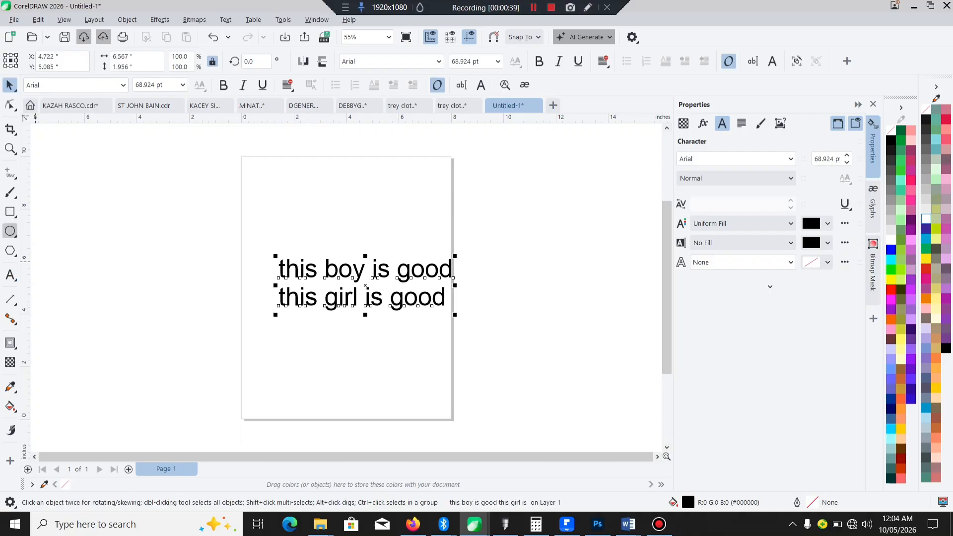
# Step: Draw a circle about 5.97 inches in diameter and arrange it on the page with the text beside its right edge
pyautogui.click(10, 232)
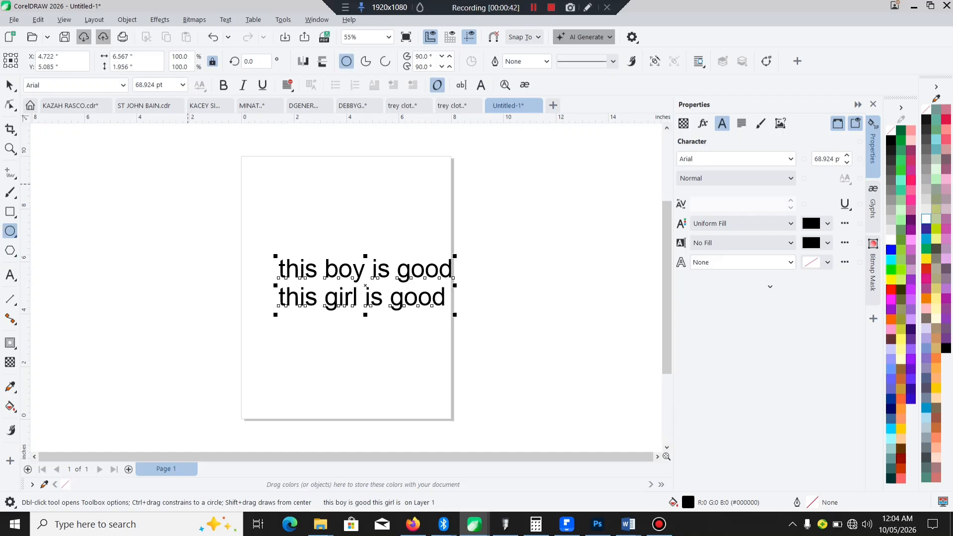
pyautogui.moveTo(149, 200); pyautogui.dragTo(312, 363)
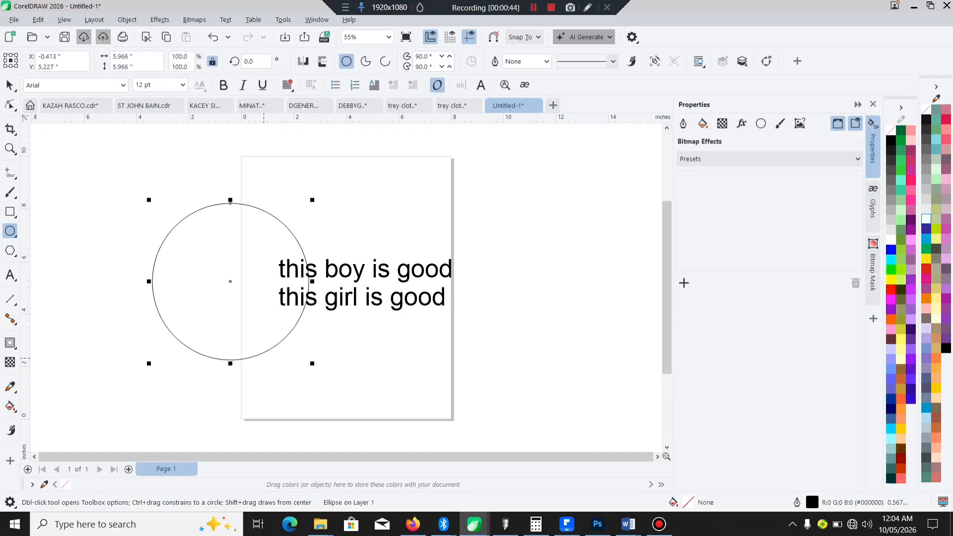
pyautogui.click(10, 85)
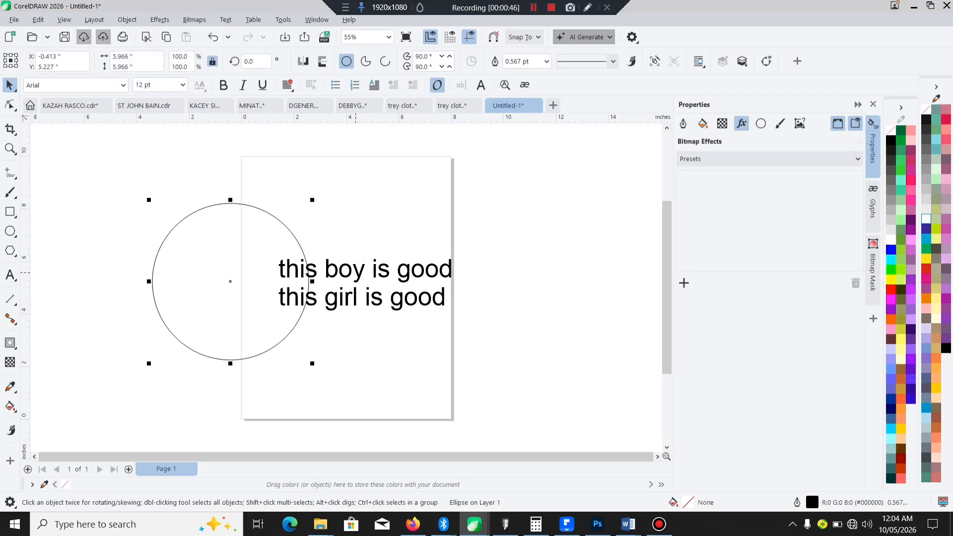
pyautogui.click(358, 272)
pyautogui.moveTo(358, 272); pyautogui.dragTo(500, 273)
pyautogui.moveTo(251, 250); pyautogui.dragTo(349, 252)
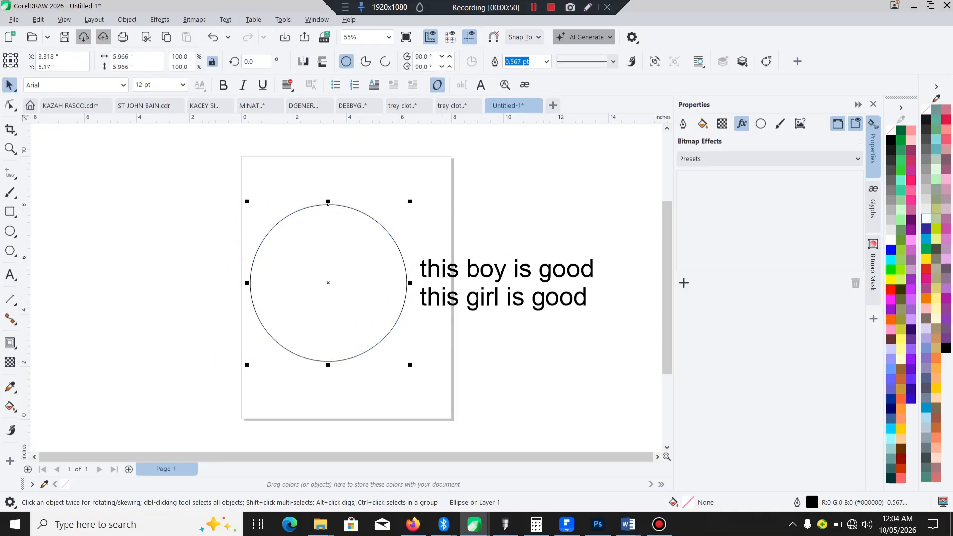
# Step: Change the two-line text to UPPERCASE and make it bold
pyautogui.click(435, 275)
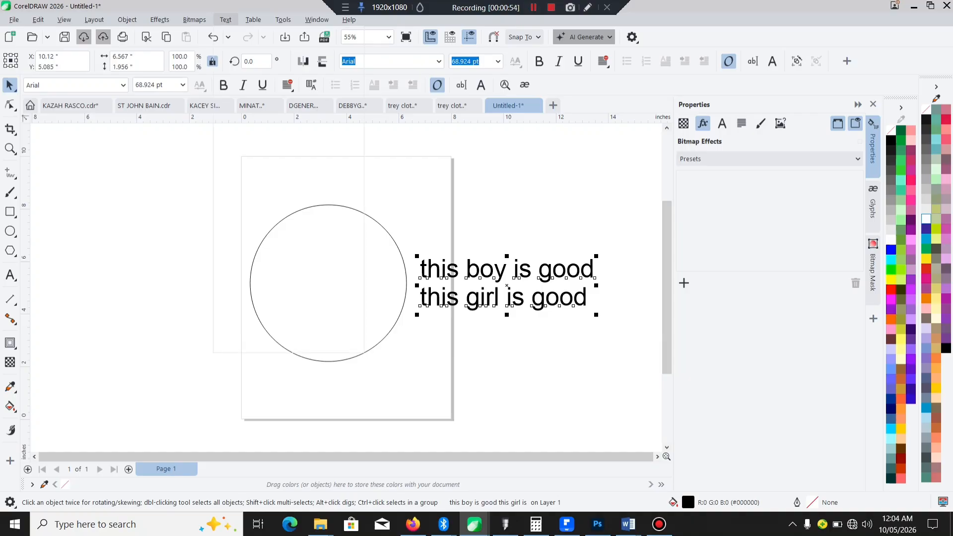
pyautogui.click(226, 20)
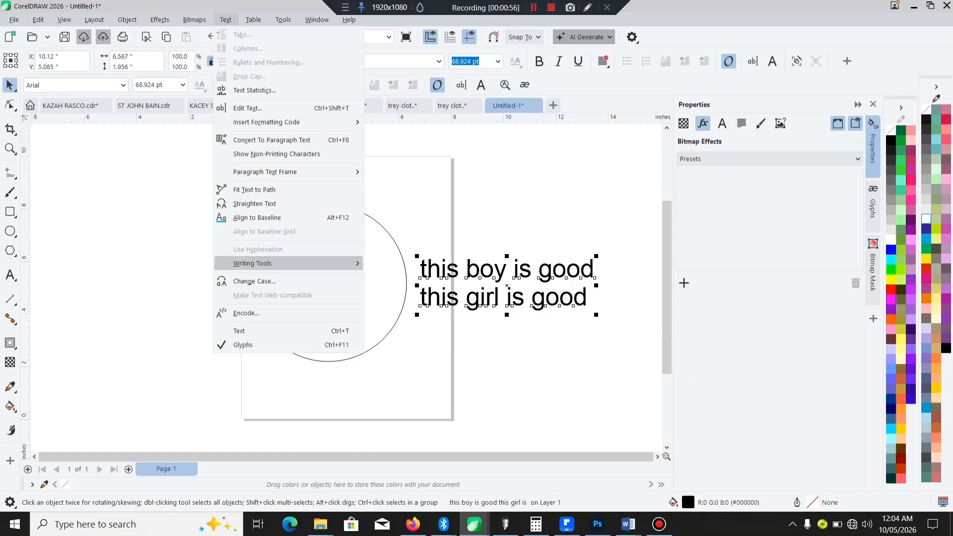
pyautogui.click(254, 281)
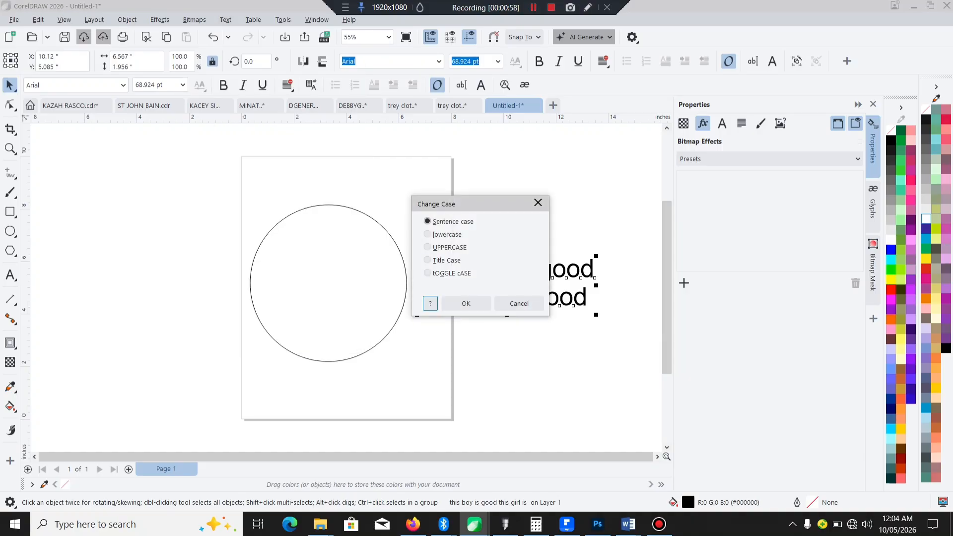
pyautogui.click(442, 247)
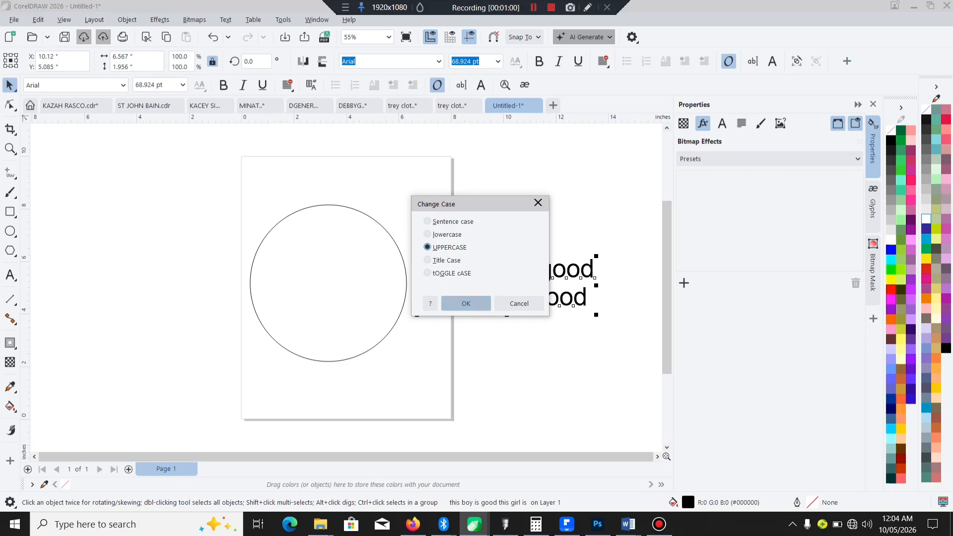
pyautogui.click(467, 303)
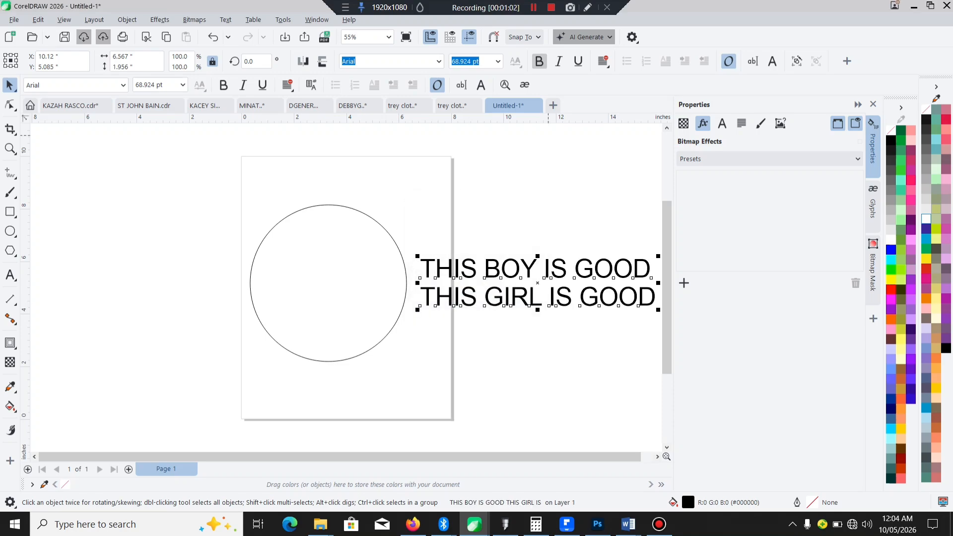
pyautogui.click(540, 61)
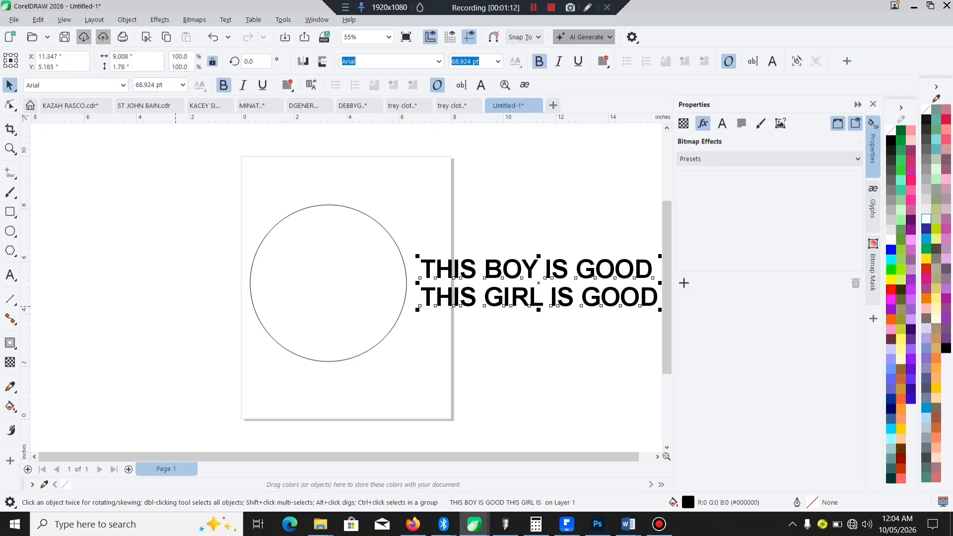
# Step: Break the text apart into separate lines and fit THIS BOY IS GOOD along the outside of the circle's upper arc
pyautogui.click(127, 19)
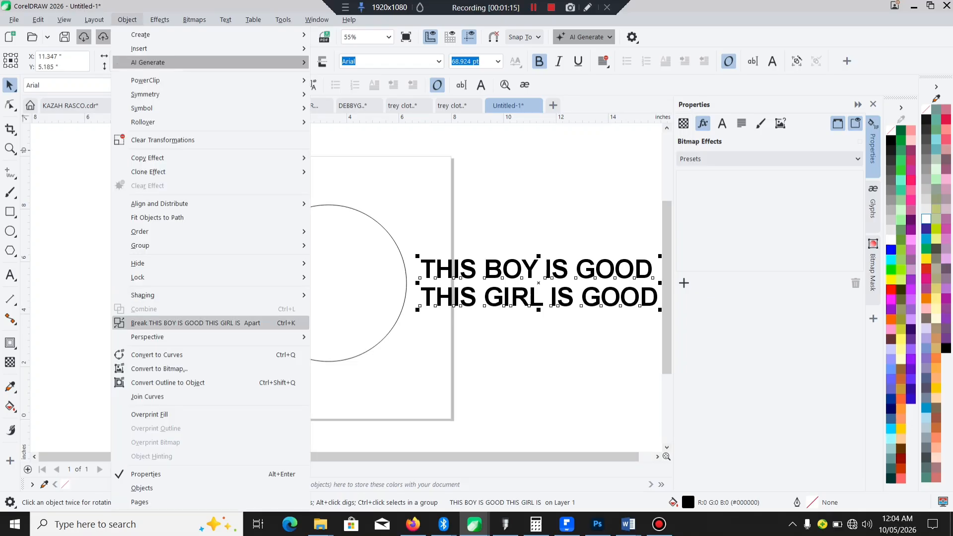
pyautogui.click(195, 323)
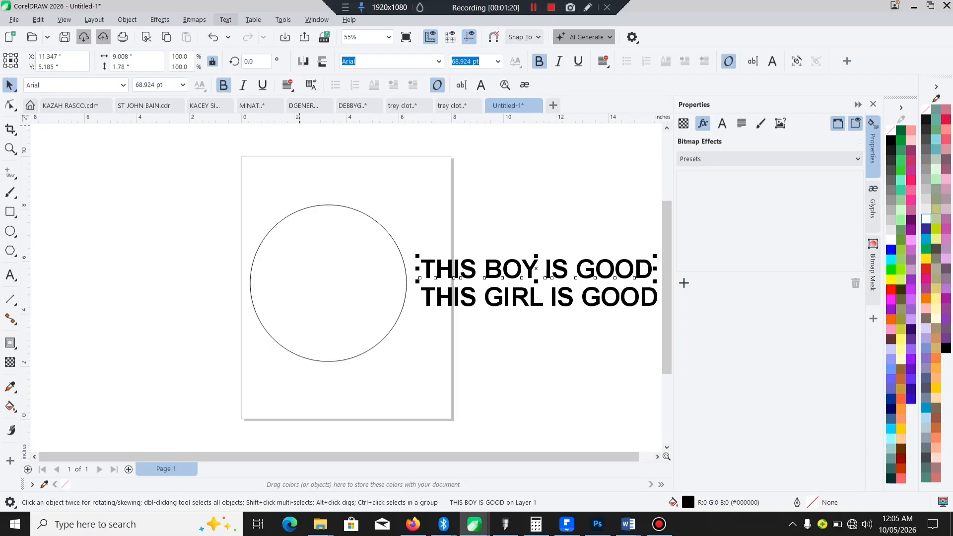
pyautogui.click(226, 20)
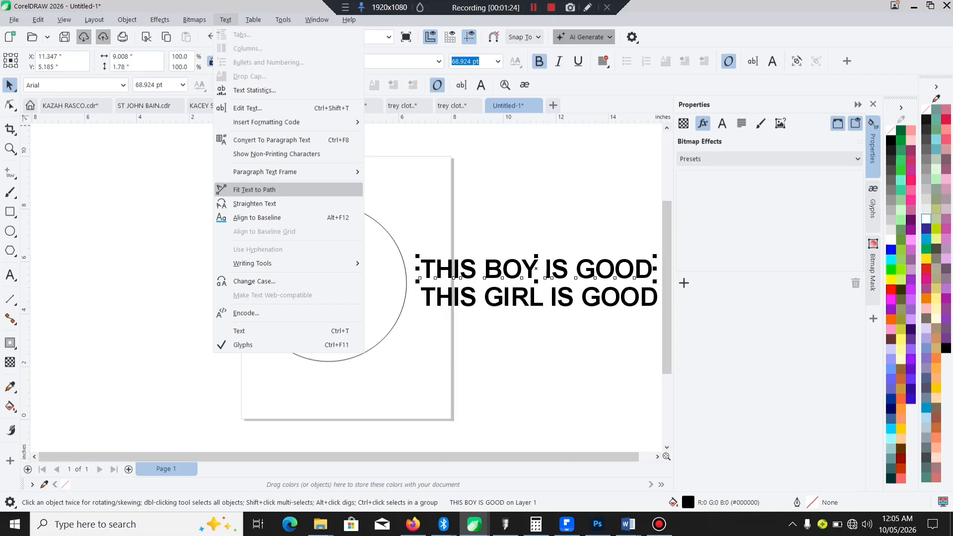
pyautogui.click(254, 190)
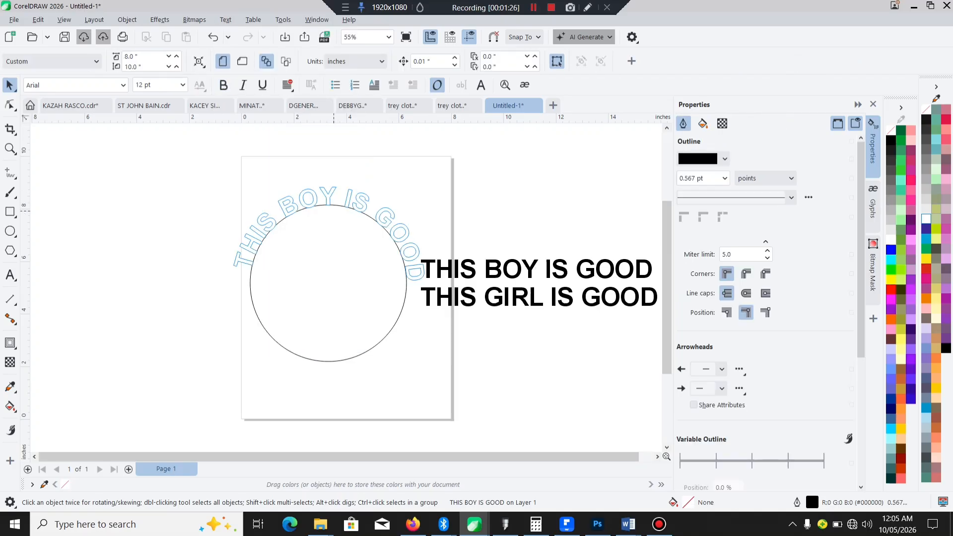
pyautogui.click(405, 277)
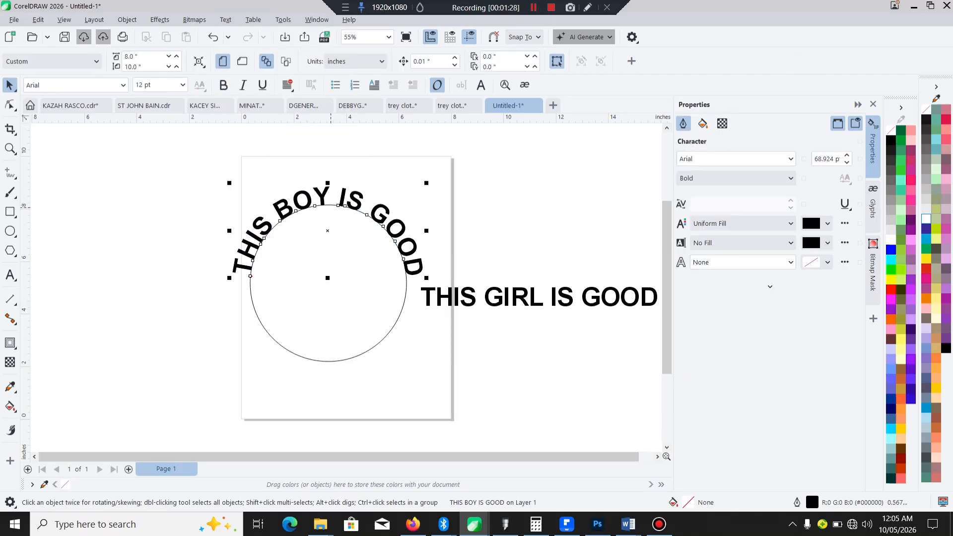
# Step: Fit THIS GIRL IS GOOD to the circle's path along its lower arc
pyautogui.click(472, 300)
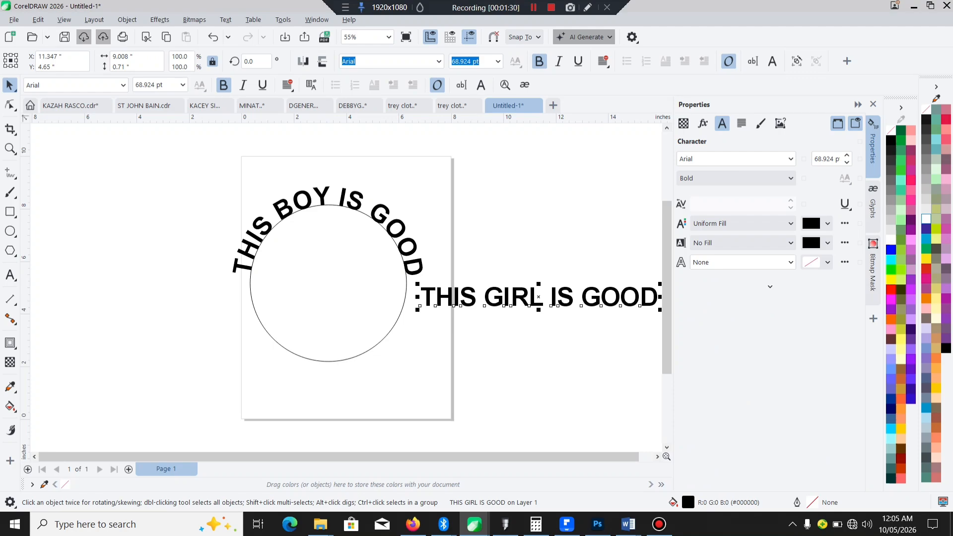
pyautogui.click(225, 20)
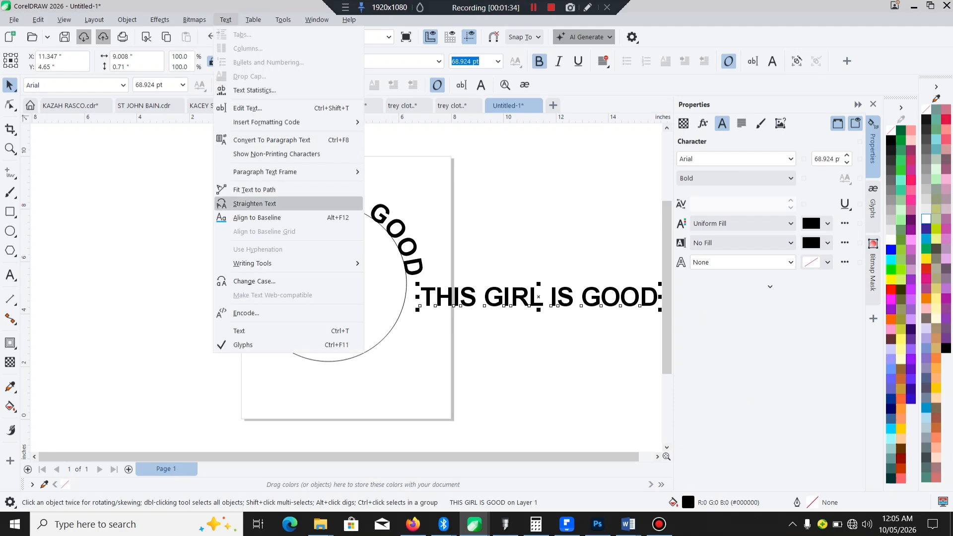
pyautogui.click(254, 189)
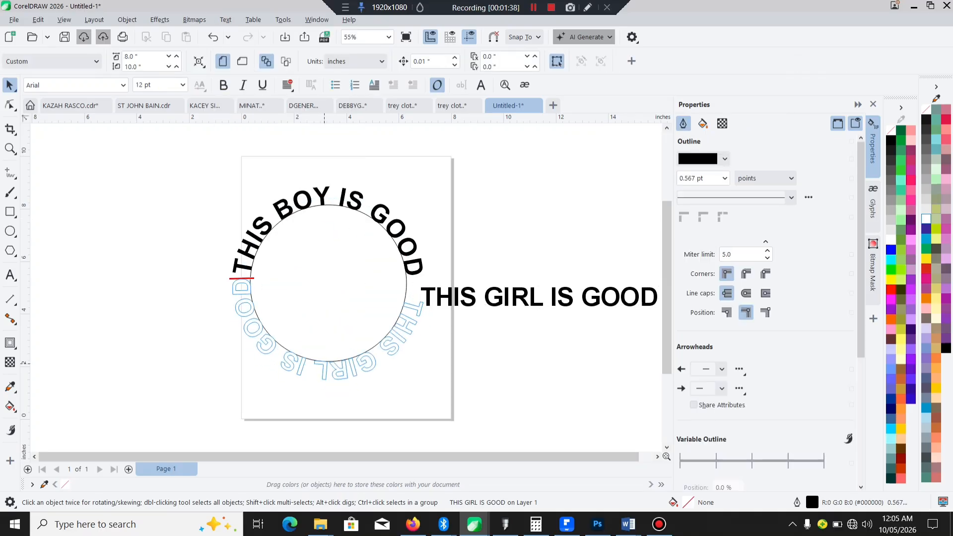
pyautogui.click(328, 367)
# Step: Mirror the lower-arc text both horizontally and vertically on its path
pyautogui.scroll(1, 318, 304)
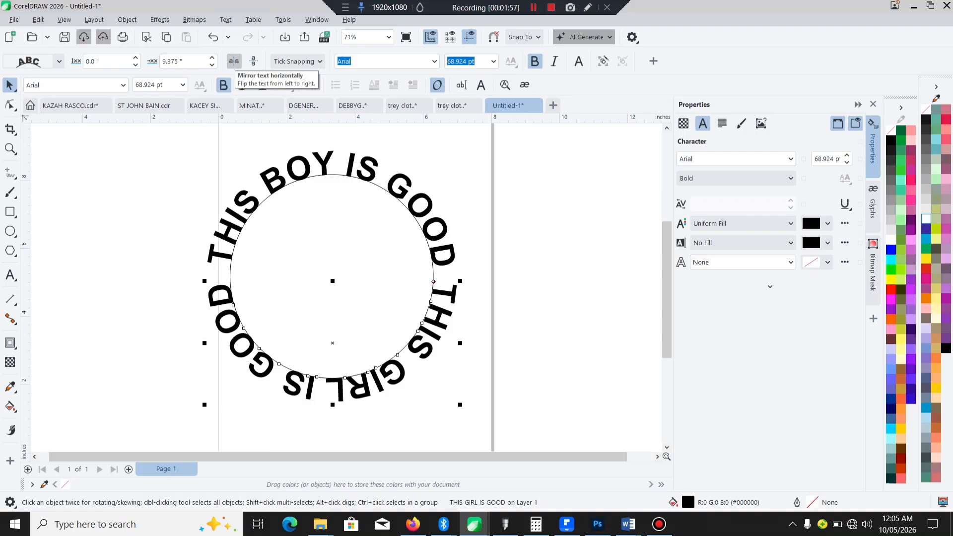
pyautogui.click(233, 61)
pyautogui.click(254, 61)
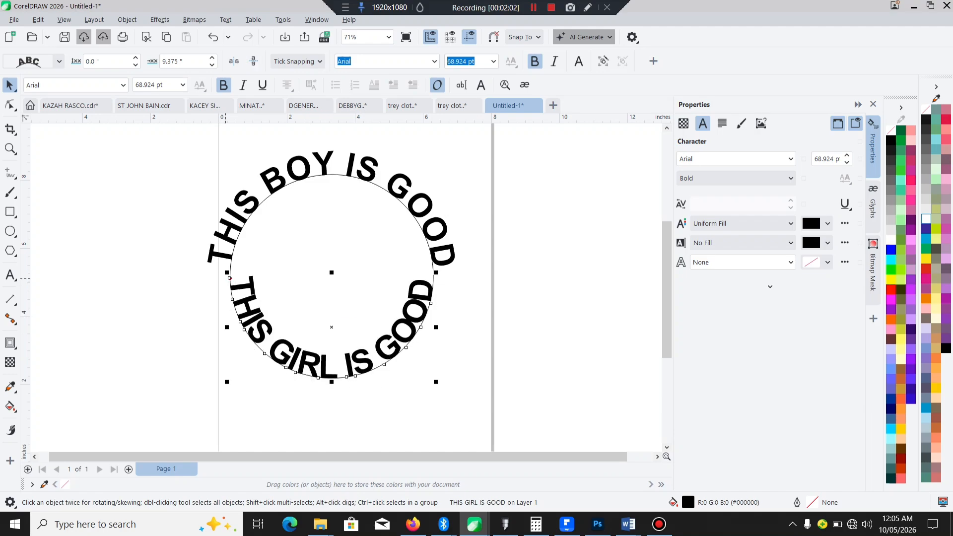
# Step: Move THIS GIRL IS GOOD outside the circle, about 0.698 inches from the path with an offset of about 11.759 inches
pyautogui.scroll(5, 229, 278)
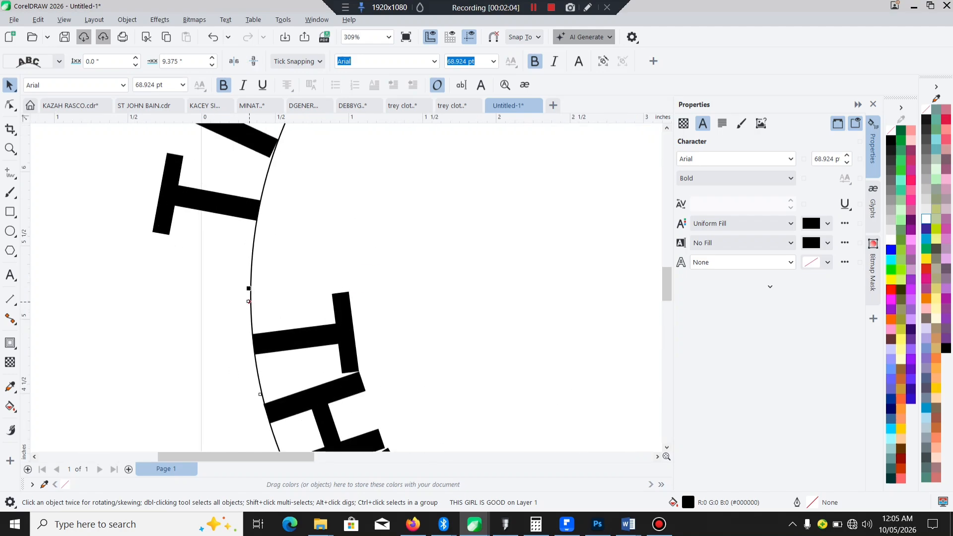
pyautogui.moveTo(249, 302); pyautogui.dragTo(244, 304)
pyautogui.scroll(-4, 149, 339)
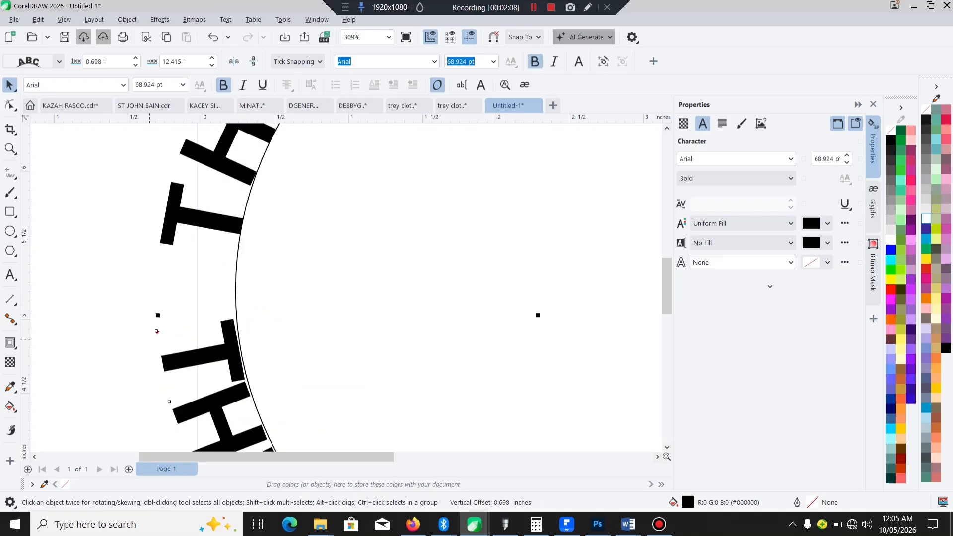
pyautogui.scroll(1, 285, 337)
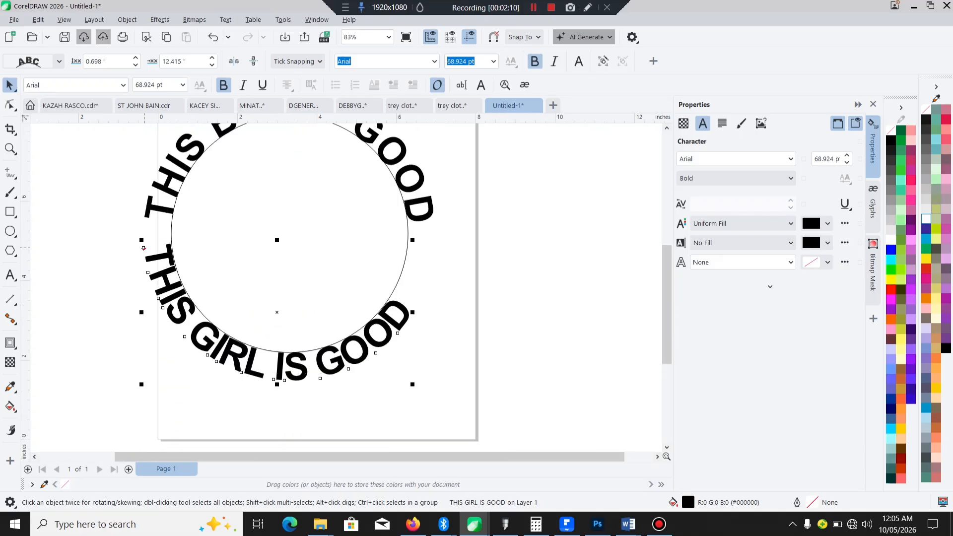
pyautogui.moveTo(144, 249); pyautogui.dragTo(149, 276)
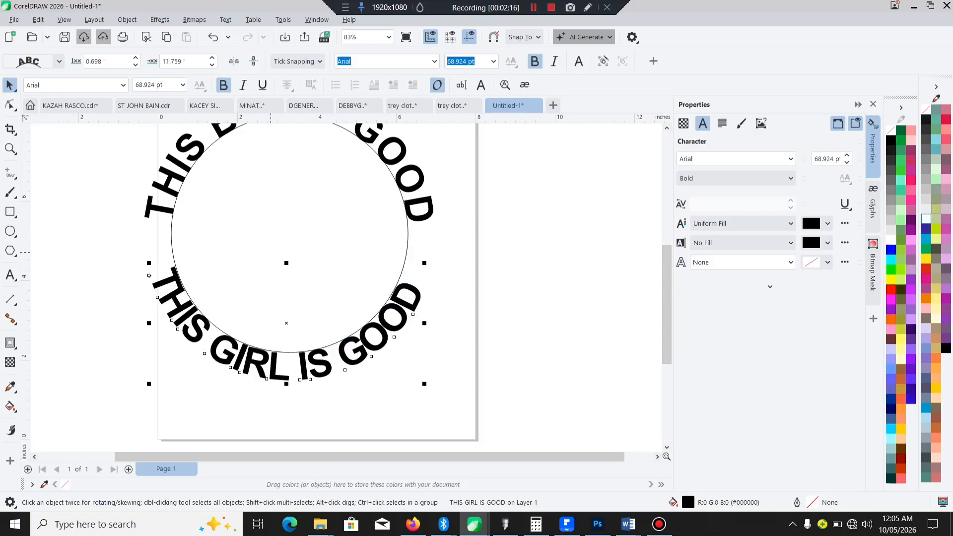
# Step: Widen the character spacing of THIS GIRL IS GOOD with the Shape tool so it spans the lower arc like the upper text
pyautogui.scroll(-1, 306, 341)
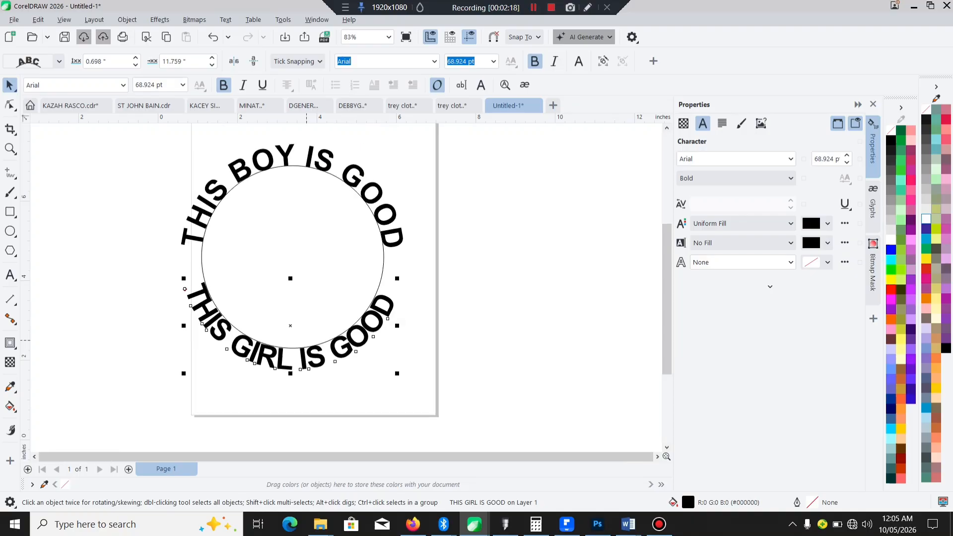
pyautogui.scroll(1, 277, 158)
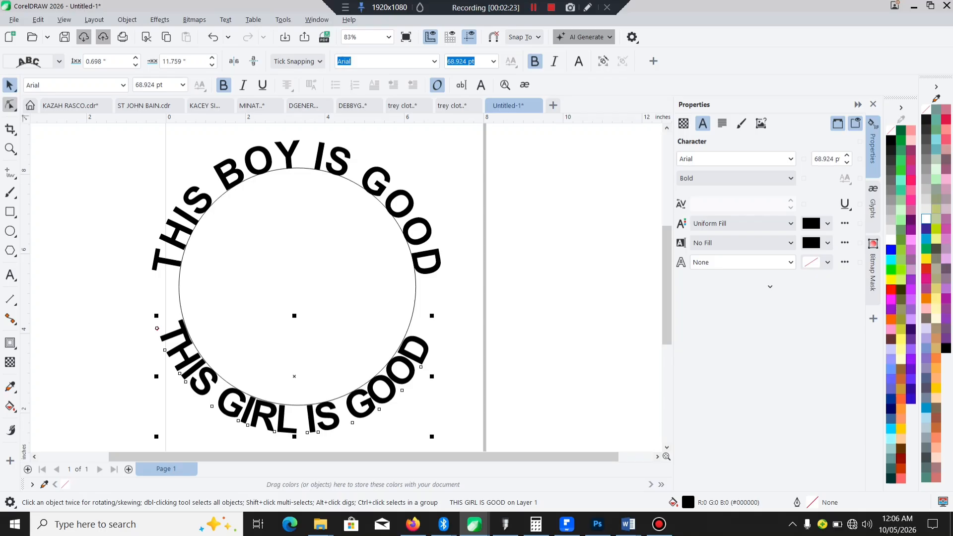
pyautogui.click(10, 104)
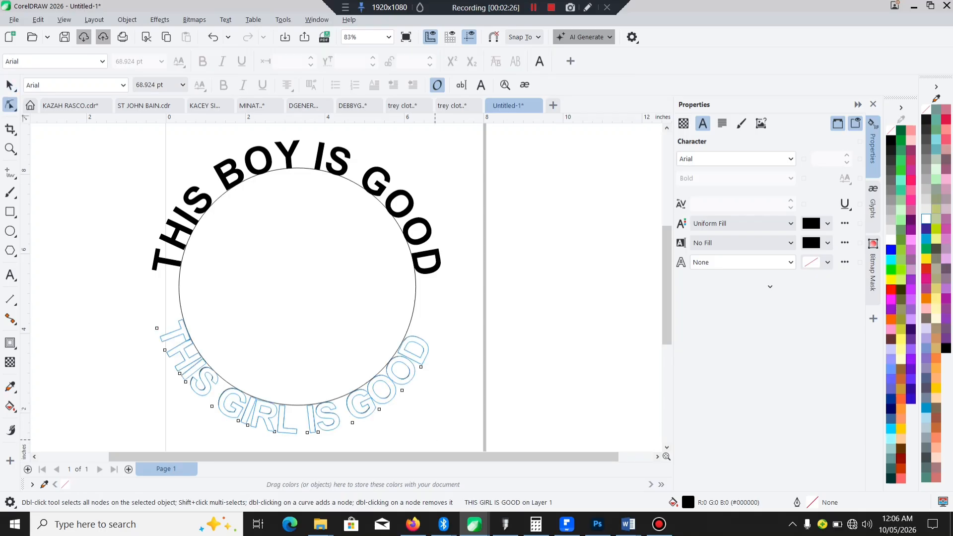
pyautogui.moveTo(435, 440); pyautogui.dragTo(443, 439)
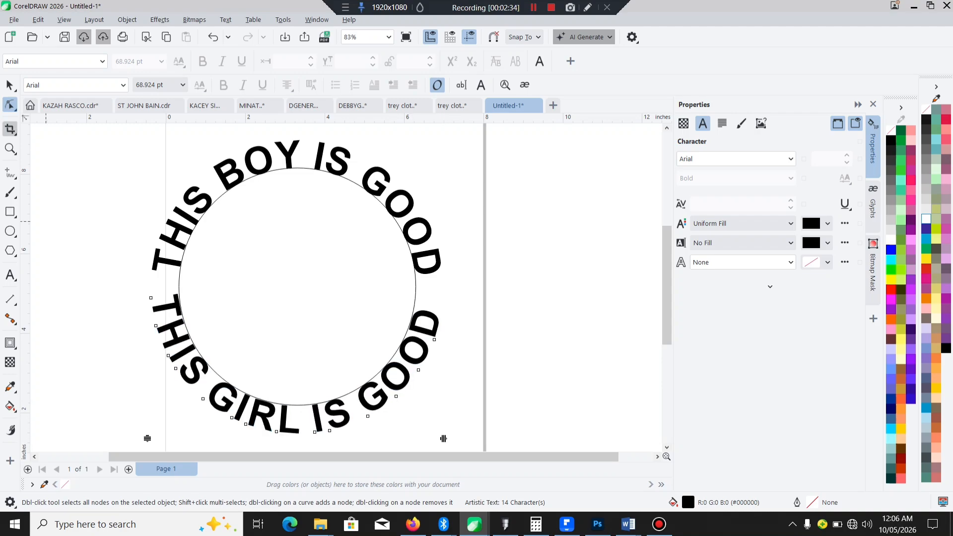
pyautogui.click(9, 85)
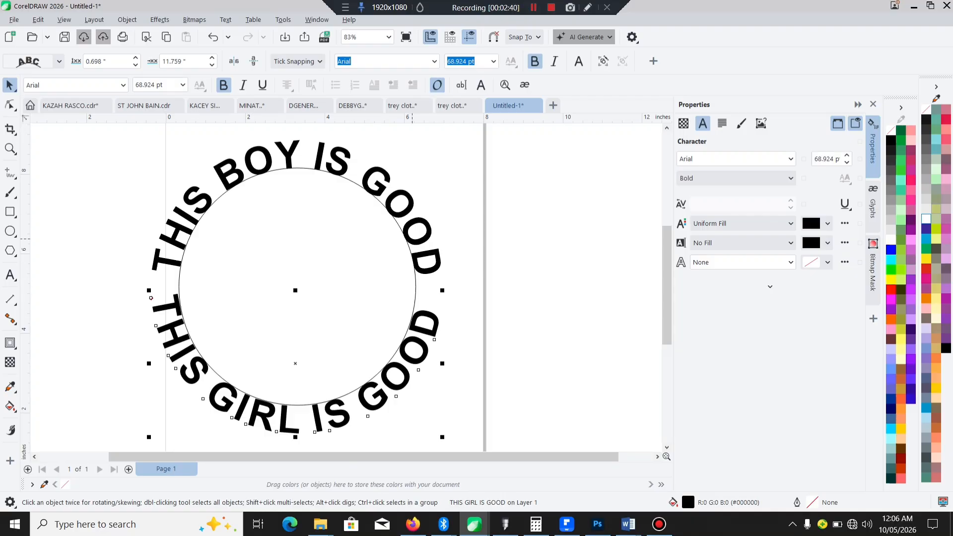
# Step: Set the font size of THIS GIRL IS GOOD and then THIS BOY IS GOOD to 48 pt
pyautogui.click(494, 61)
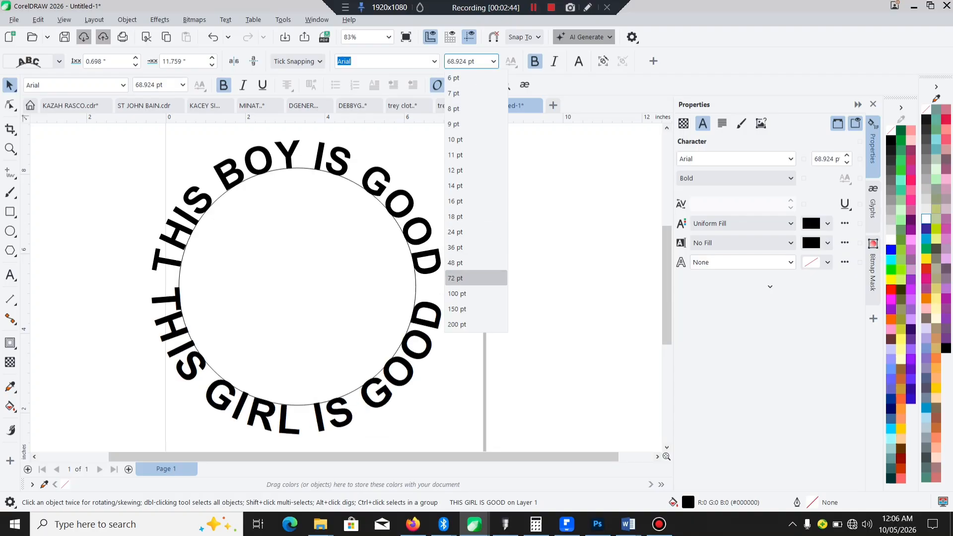
pyautogui.click(467, 264)
pyautogui.click(429, 256)
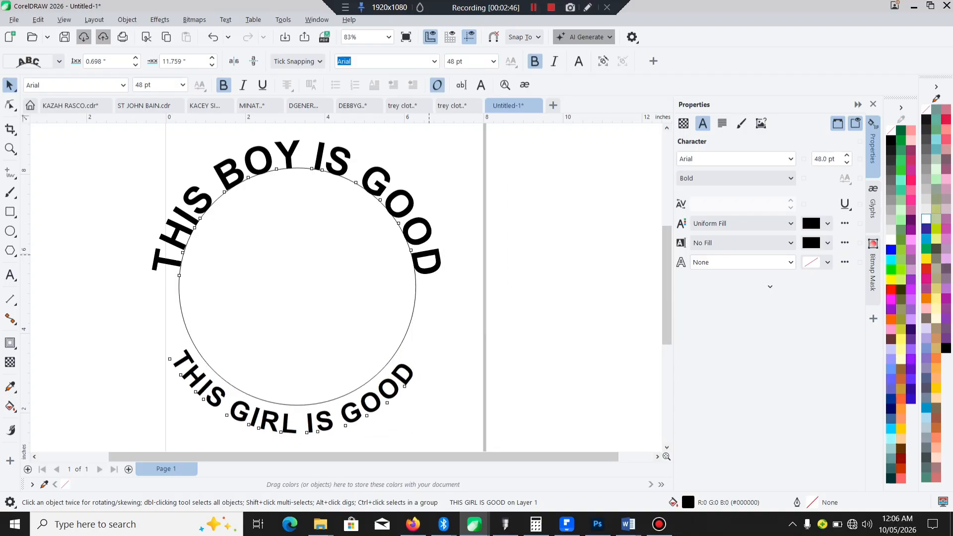
pyautogui.click(493, 61)
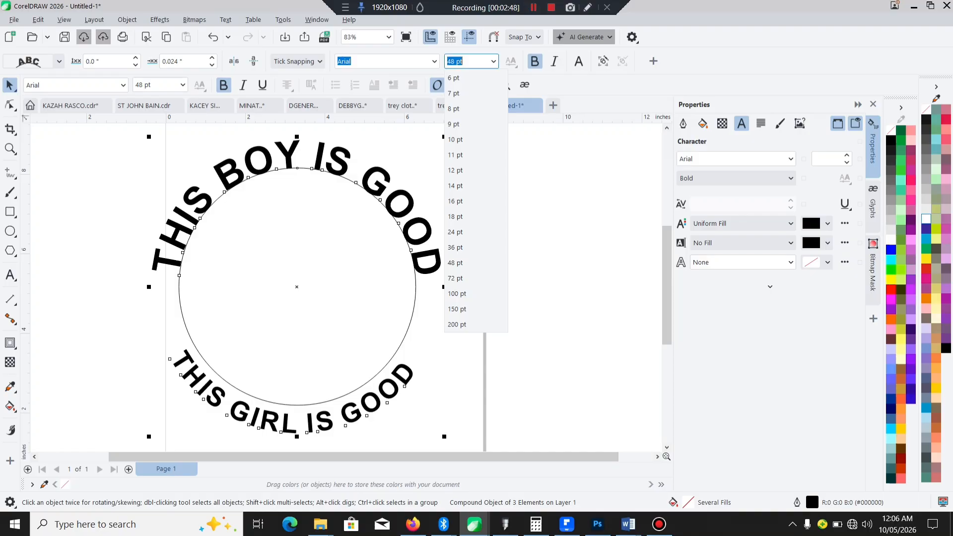
pyautogui.click(416, 210)
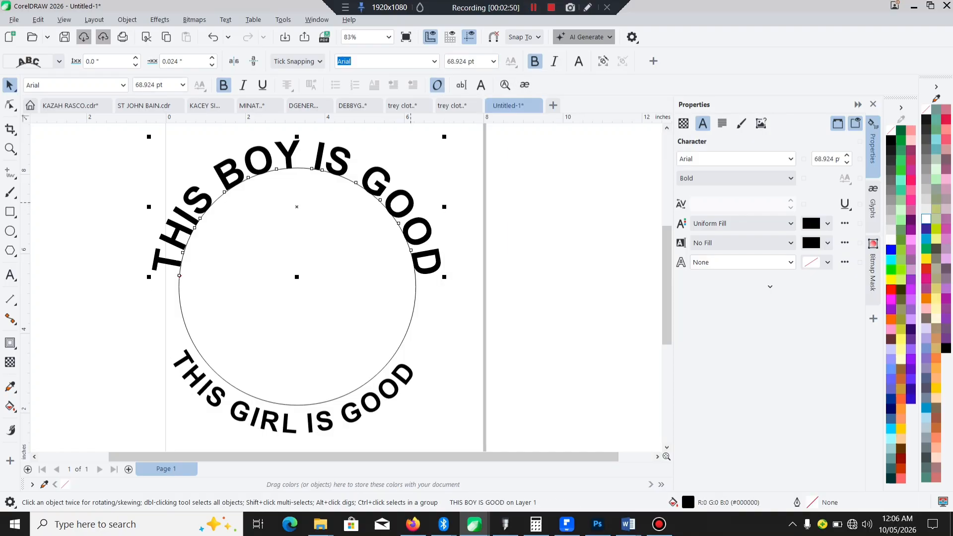
pyautogui.click(459, 279)
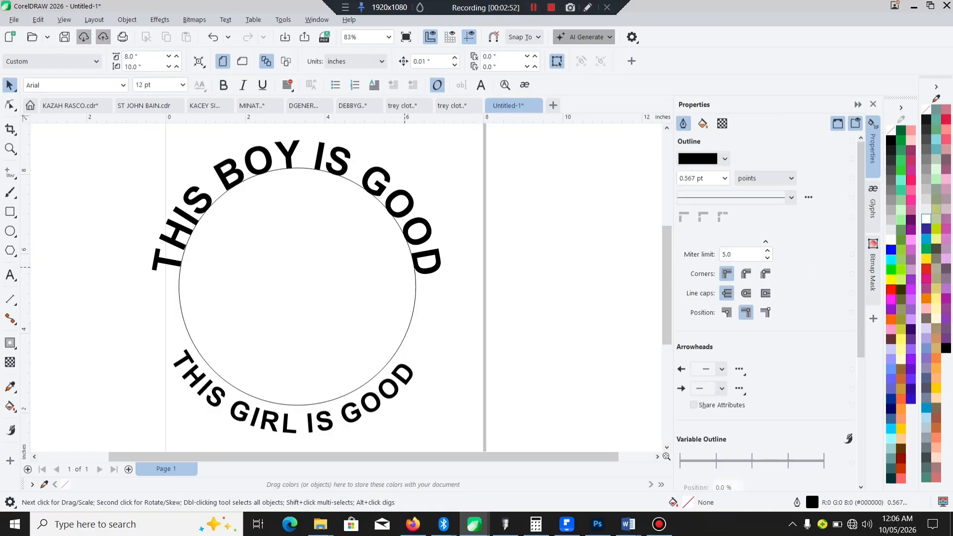
pyautogui.click(398, 268)
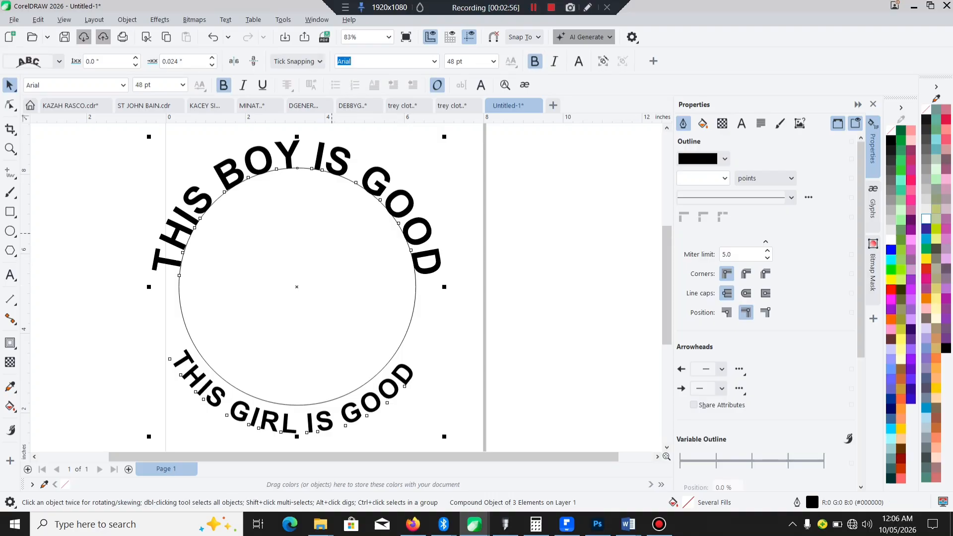
pyautogui.click(430, 252)
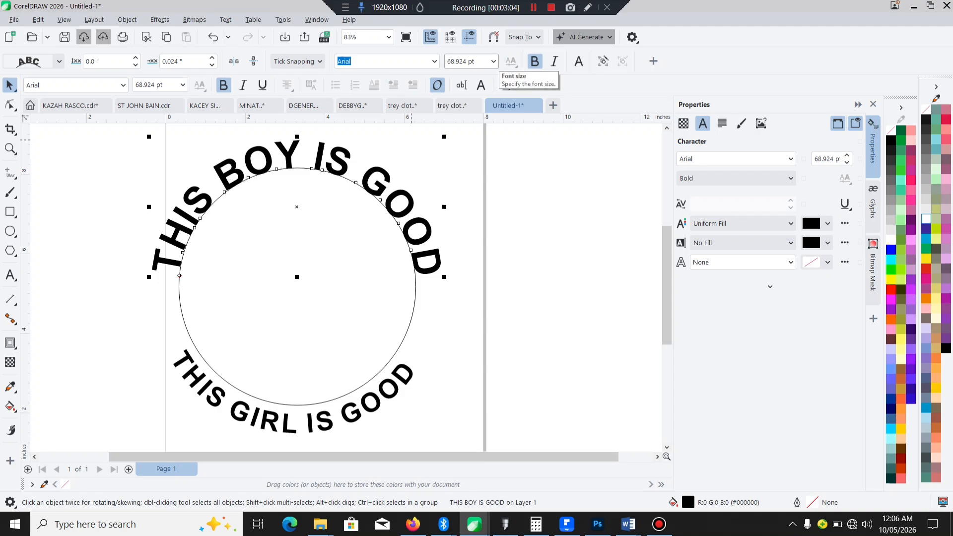
pyautogui.click(494, 61)
pyautogui.click(464, 263)
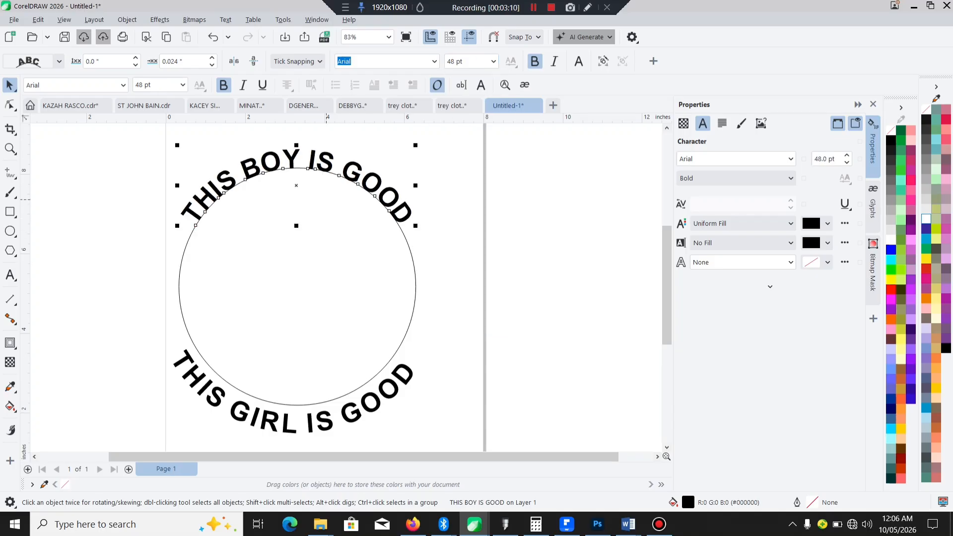
# Step: Scale both curved texts up around the circle, bringing THIS GIRL IS GOOD to about 65.826 pt
pyautogui.moveTo(417, 227)
pyautogui.mouseDown()
pyautogui.moveTo(507, 257)
pyautogui.moveTo(422, 231)
pyautogui.mouseUp()
pyautogui.click(391, 382)
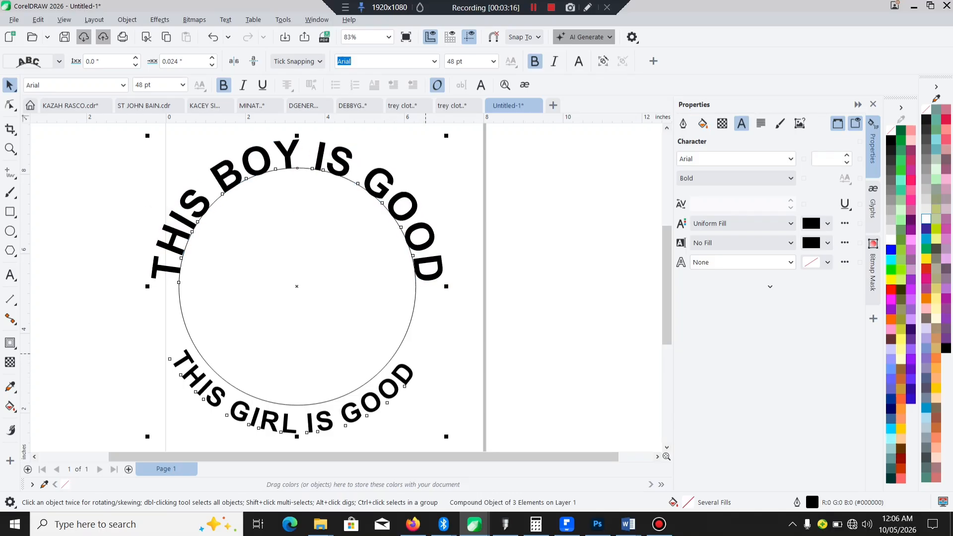
pyautogui.click(391, 381)
pyautogui.moveTo(417, 345); pyautogui.dragTo(489, 267)
pyautogui.moveTo(437, 307); pyautogui.dragTo(453, 281)
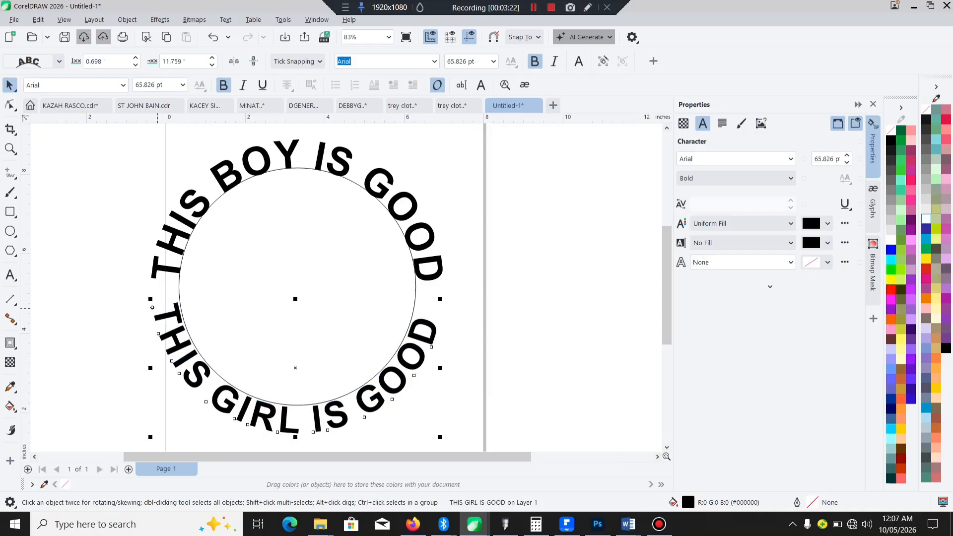
# Step: Move THIS GIRL IS GOOD closer to the circle, at a distance of about 0.666 inches and an offset of about 11.392 inches
pyautogui.scroll(3, 152, 307)
pyautogui.moveTo(143, 307); pyautogui.dragTo(147, 334)
pyautogui.scroll(-3, 147, 334)
pyautogui.scroll(4, 147, 335)
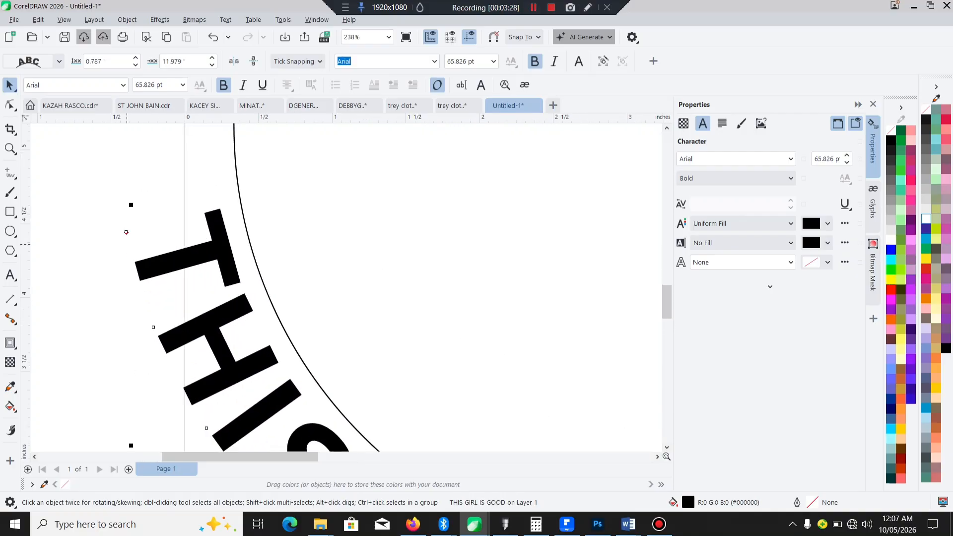
pyautogui.moveTo(126, 233); pyautogui.dragTo(145, 236)
pyautogui.moveTo(145, 236); pyautogui.dragTo(145, 236)
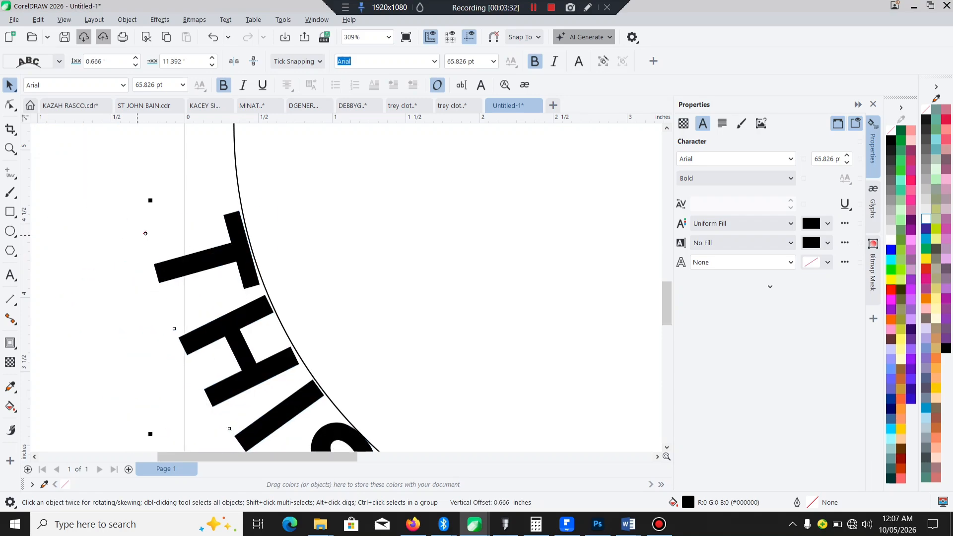
# Step: Slide THIS GIRL IS GOOD along the lower arc to an offset of about 11.659 inches
pyautogui.scroll(-2, 132, 228)
pyautogui.scroll(-2, 307, 301)
pyautogui.scroll(2, 308, 301)
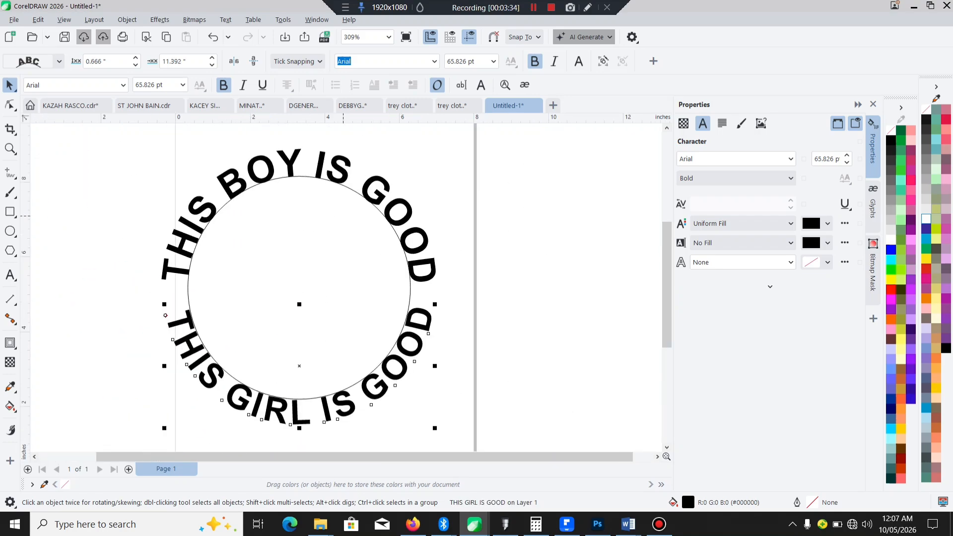
pyautogui.moveTo(165, 317); pyautogui.dragTo(163, 305)
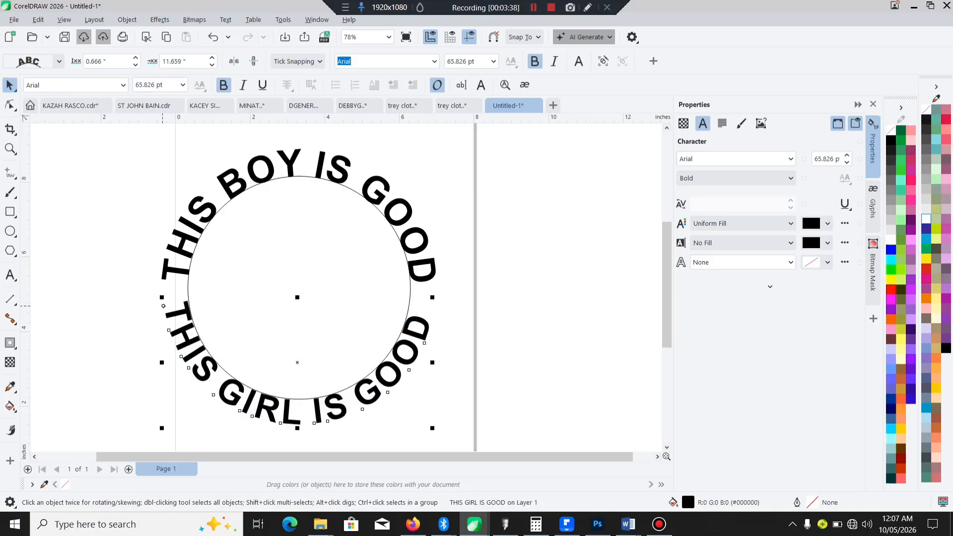
# Step: Scale both curved texts down to about 62.581 pt to leave gaps between the two phrases
pyautogui.moveTo(433, 295); pyautogui.dragTo(424, 278)
pyautogui.keyDown('shift'); pyautogui.click(419, 277); pyautogui.keyUp('shift')
pyautogui.click(444, 293)
pyautogui.click(426, 277)
pyautogui.click(309, 258)
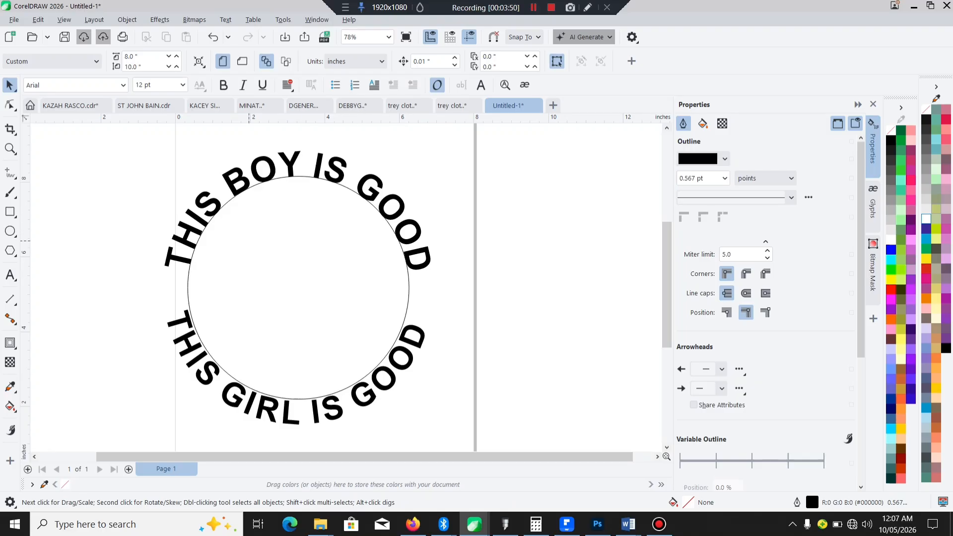
# Step: Select the circle with both curved texts and break the compound object apart
pyautogui.hotkey('ctrl', 'a')
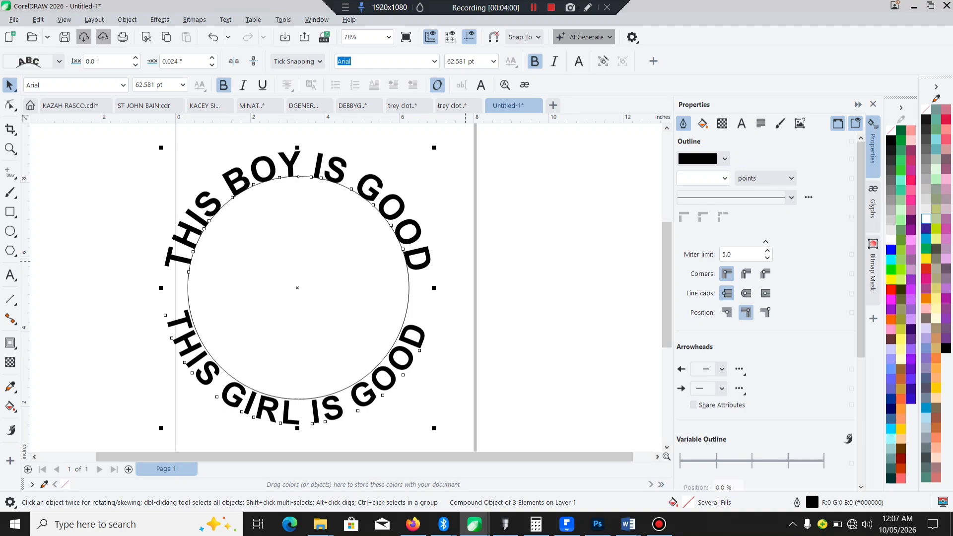
pyautogui.press('Tab')
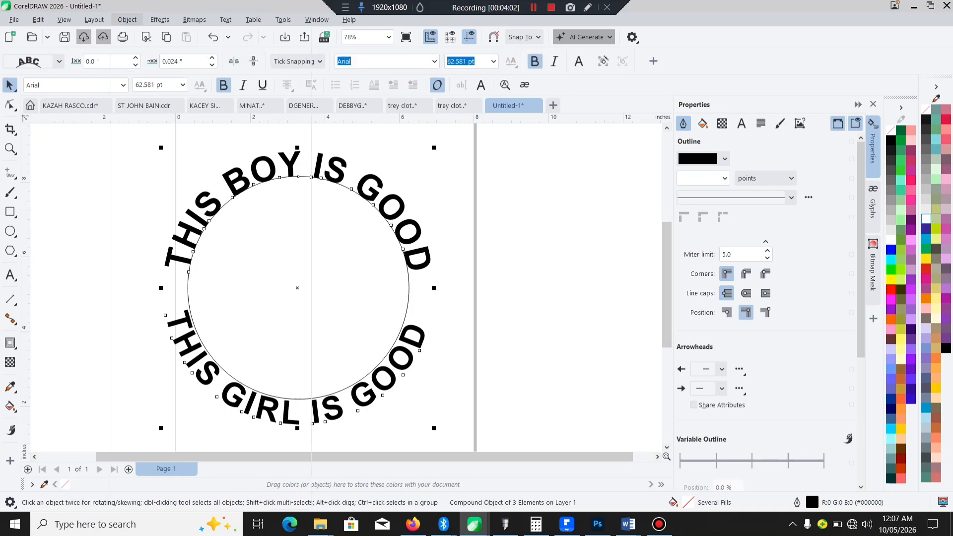
pyautogui.click(127, 20)
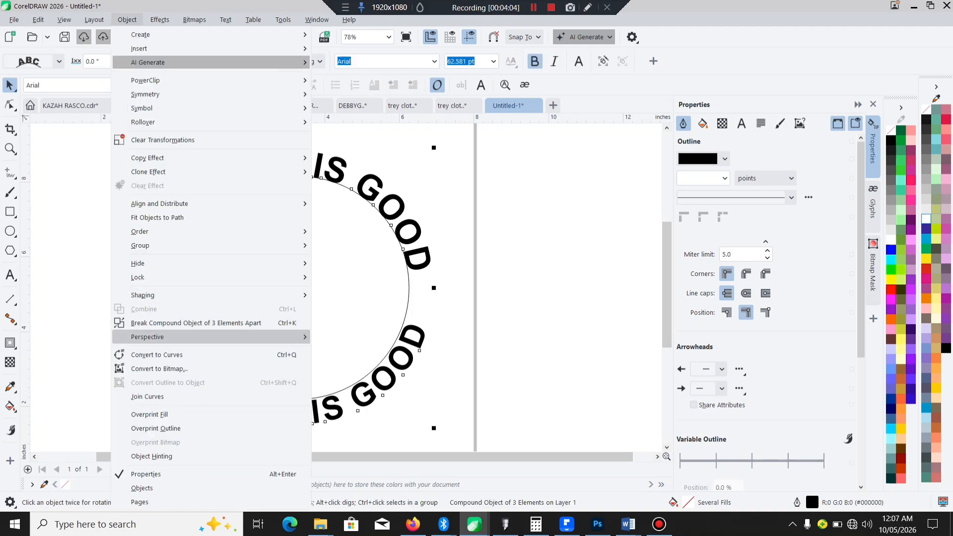
pyautogui.click(213, 324)
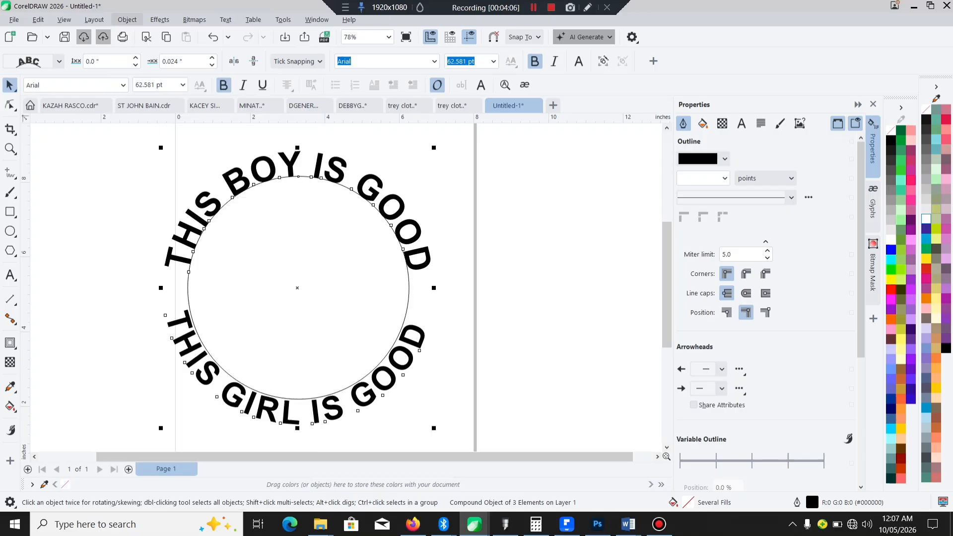
# Step: Scale the separated circle down around its centre to about 5.319 by 5.348 inches, inside the ring of text
pyautogui.click(292, 280)
pyautogui.moveTo(291, 279); pyautogui.dragTo(445, 280)
pyautogui.click(213, 36)
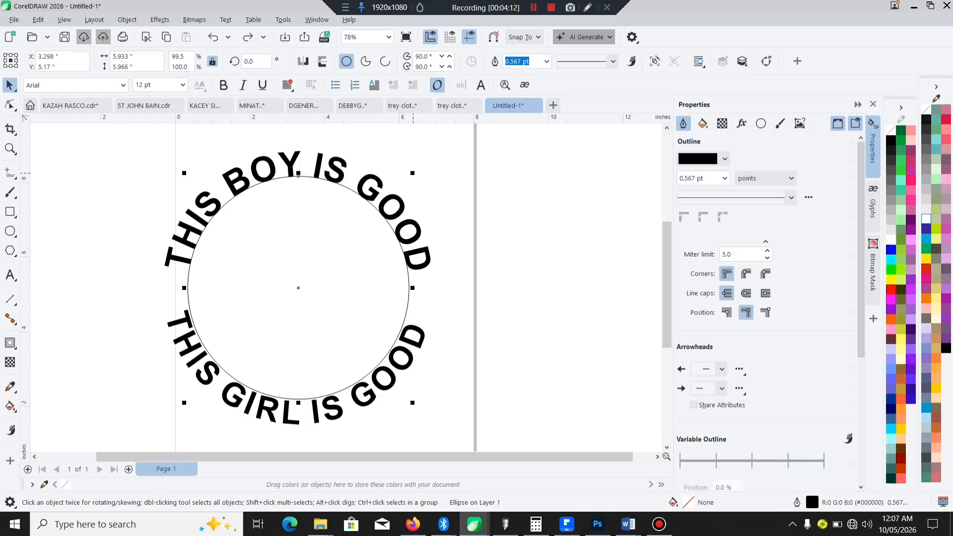
pyautogui.moveTo(413, 173); pyautogui.dragTo(401, 185)
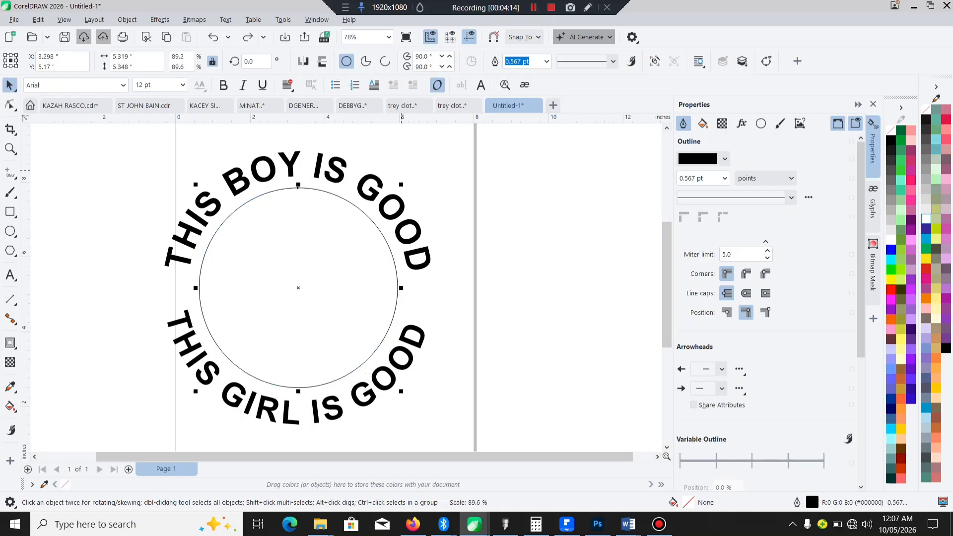